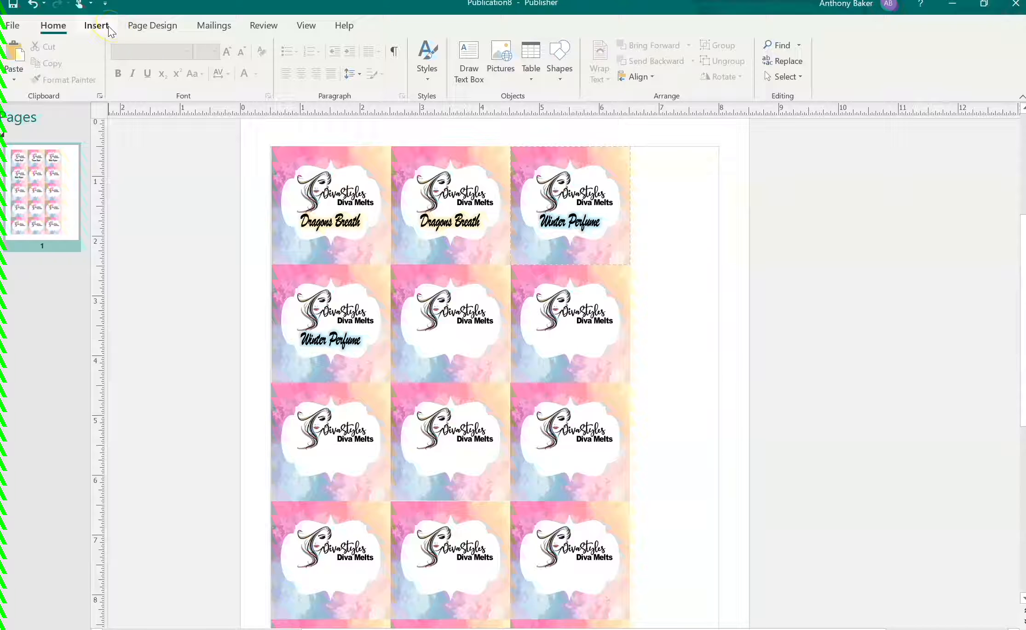
- Draw a rectangle about 2.19 inches wide and 1.97 inches high beside the top row of labels
{"action": "left_click", "coordinate": [94, 26]}
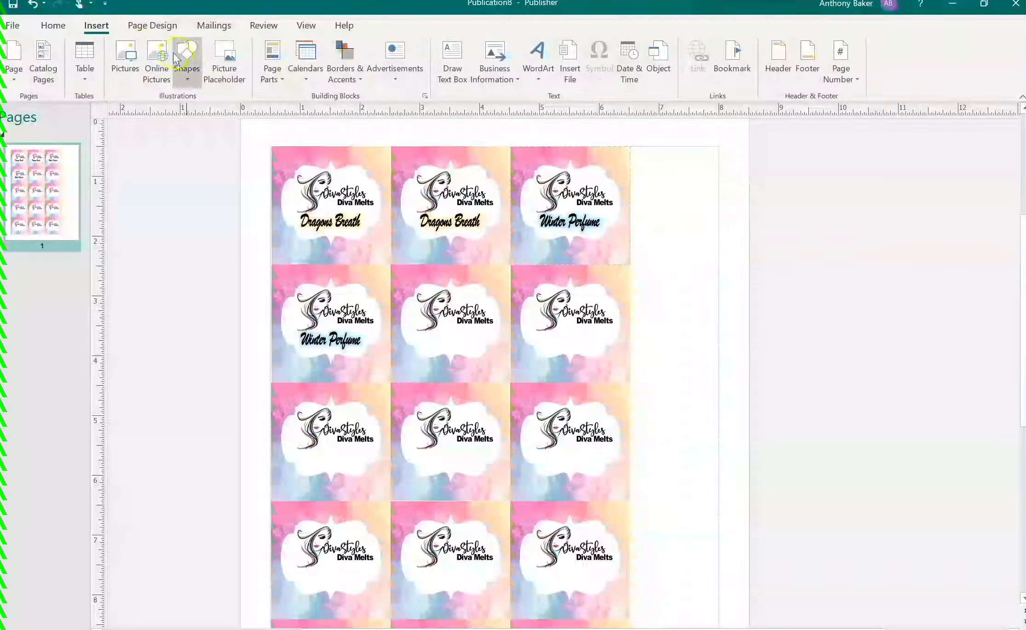
{"action": "left_click", "coordinate": [187, 63]}
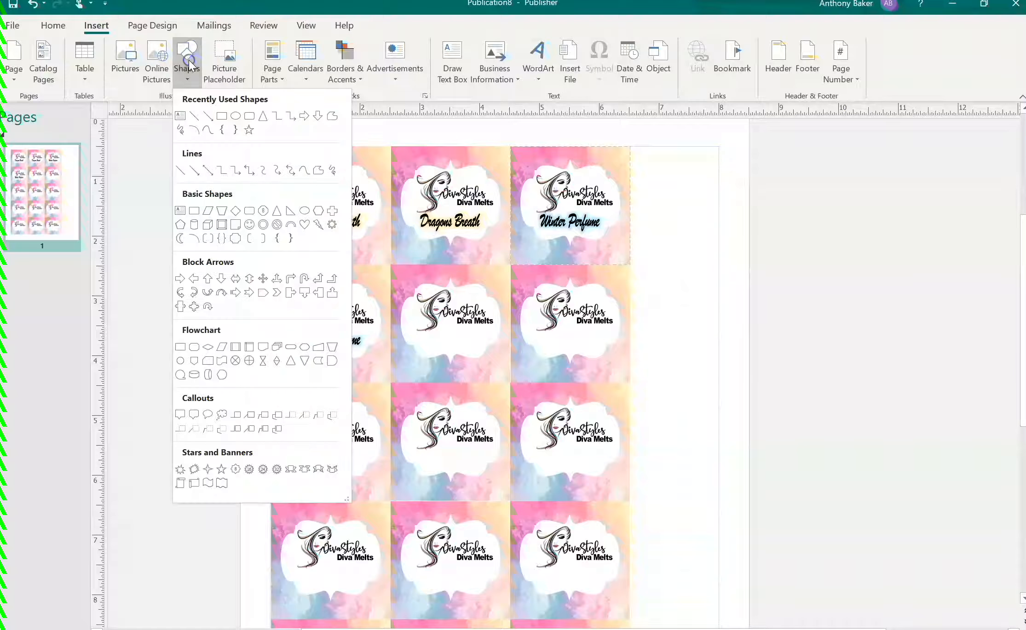
{"action": "left_click", "coordinate": [219, 112]}
{"action": "left_click_drag", "start_coordinate": [657, 147], "coordinate": [787, 265]}
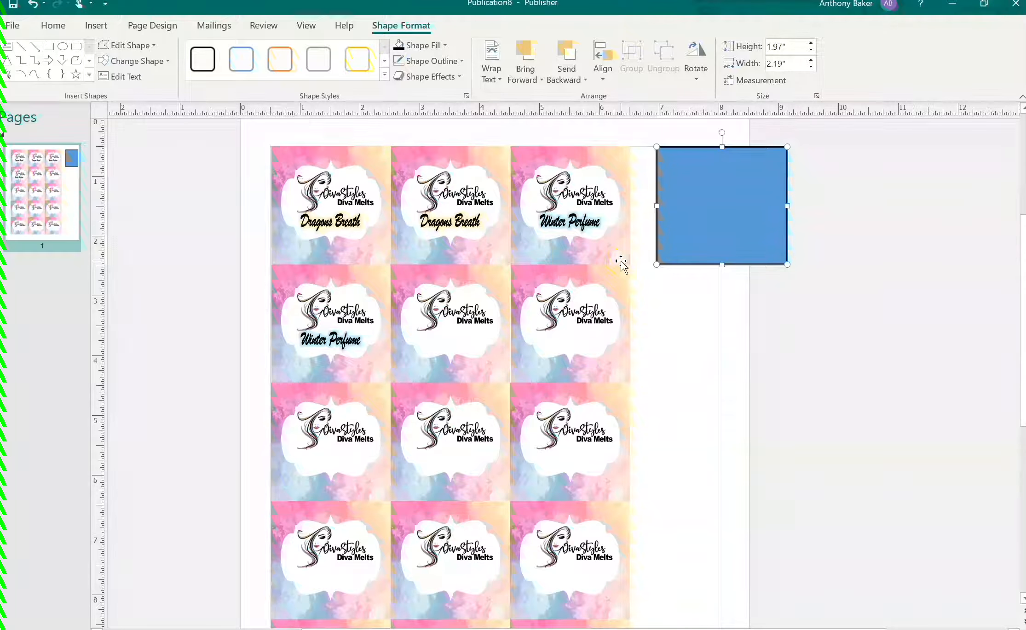
- Set the new rectangle's width to 2 inches, matching the adjacent Winter Perfume label
{"action": "left_click", "coordinate": [620, 262]}
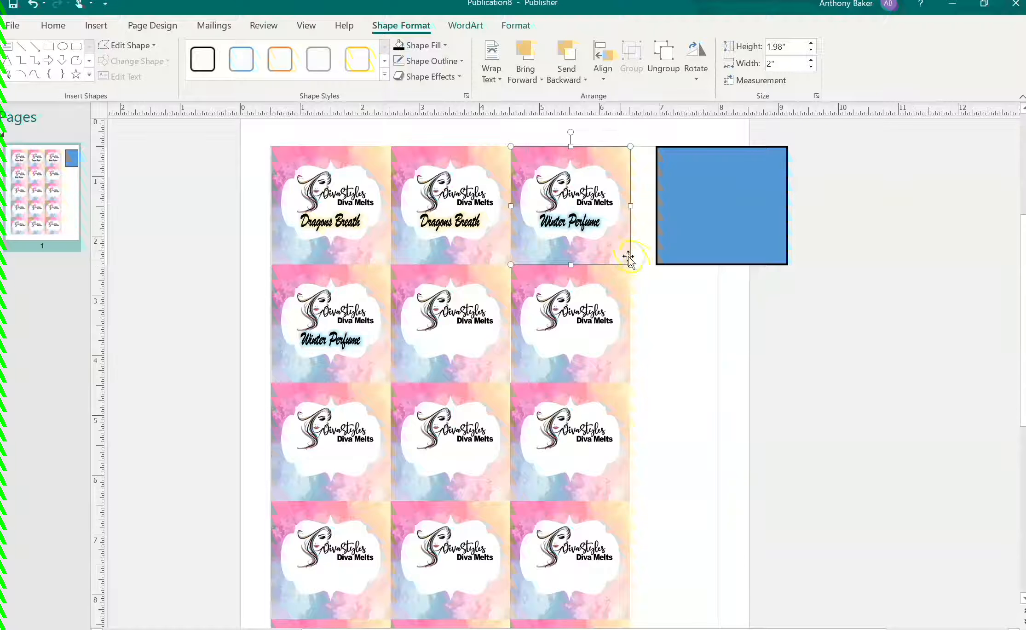
{"action": "left_click", "coordinate": [712, 211], "text": "shift"}
{"action": "left_click", "coordinate": [704, 306]}
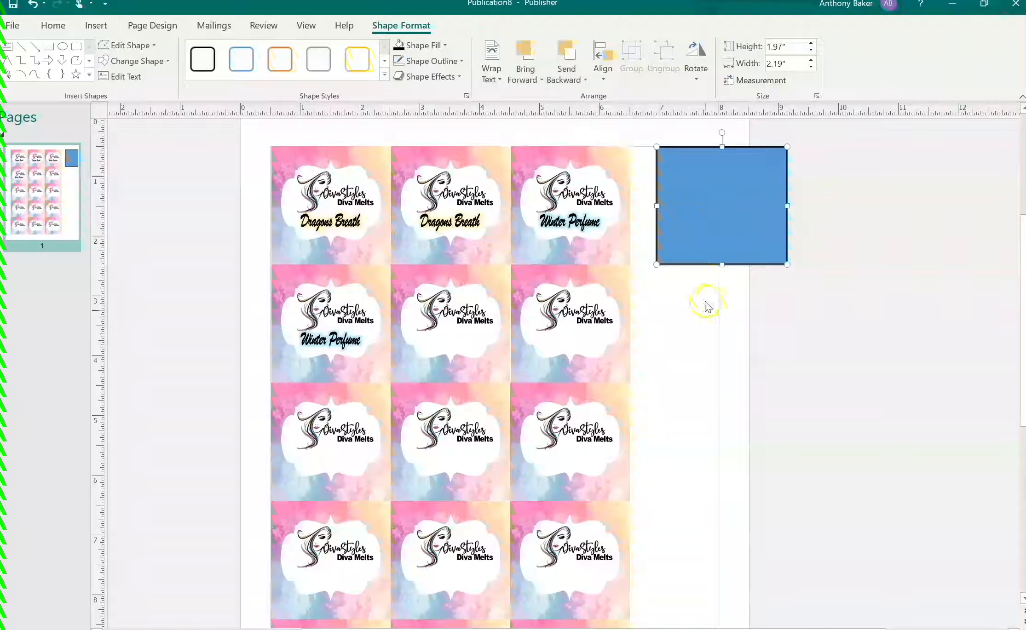
{"action": "left_click", "coordinate": [712, 198]}
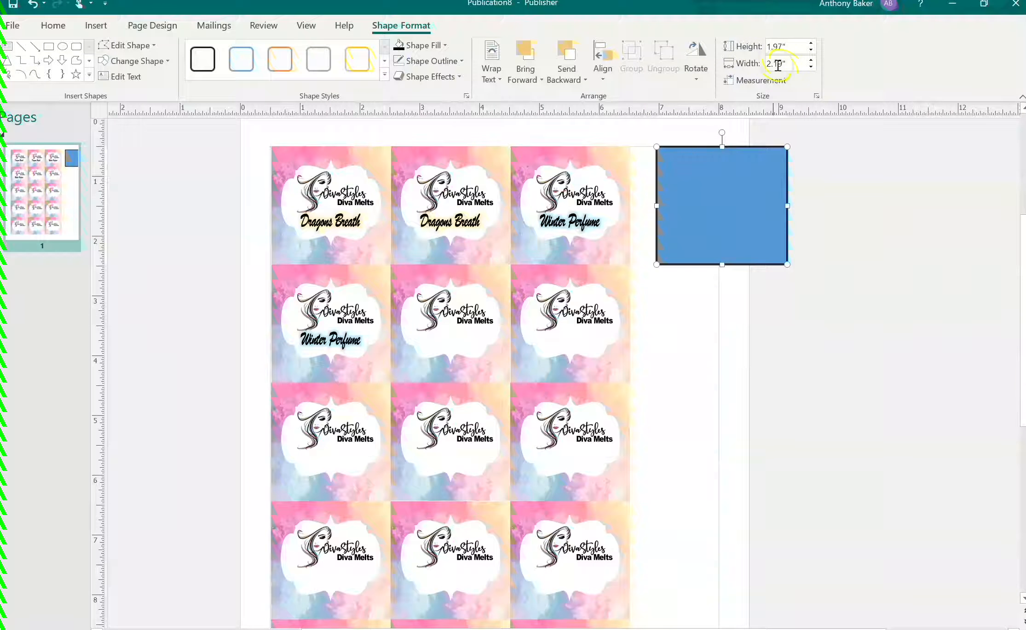
{"action": "left_click", "coordinate": [812, 67]}
{"action": "left_click", "coordinate": [812, 67]}
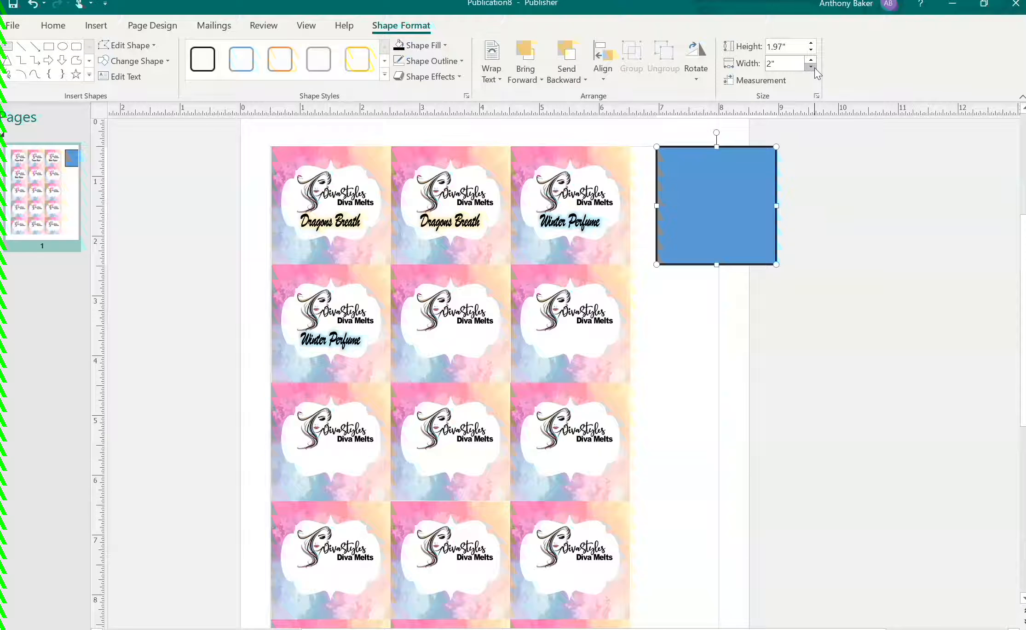
- Increase the rectangle's height to 3 inches
{"action": "left_click", "coordinate": [613, 168]}
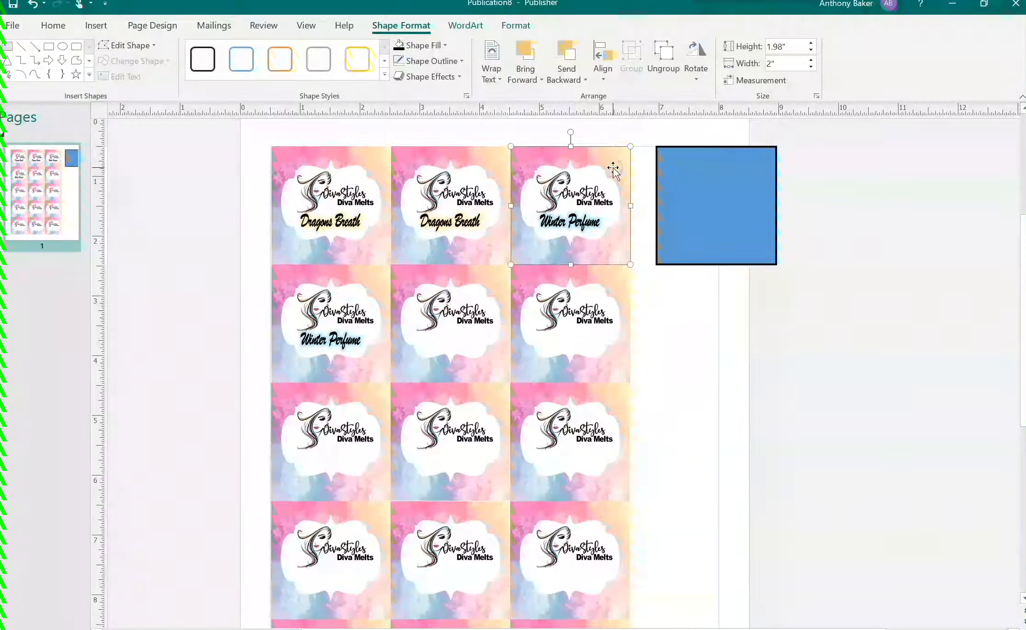
{"action": "left_click", "coordinate": [763, 229]}
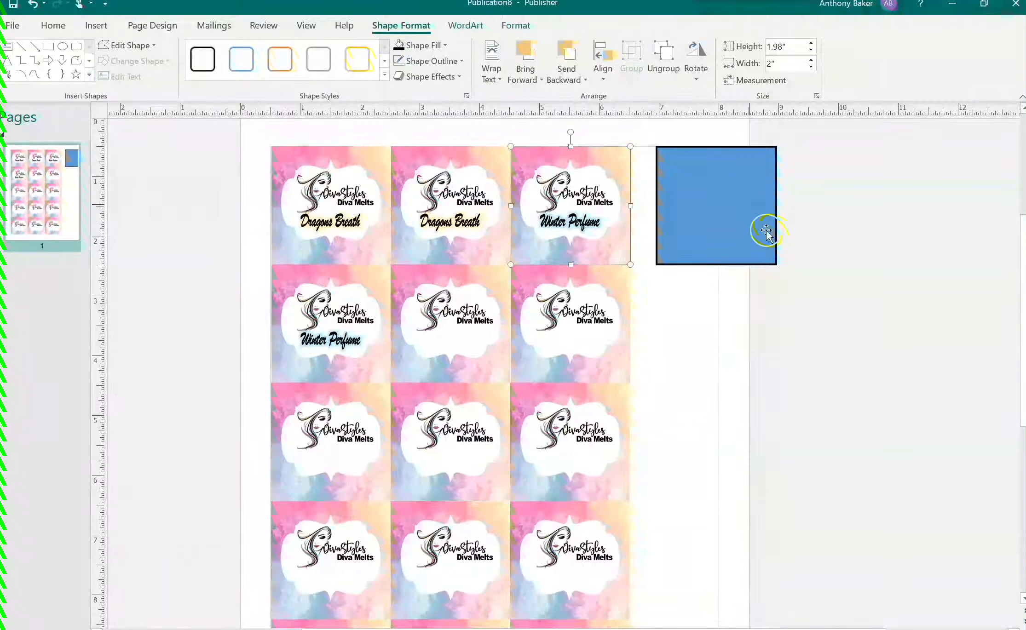
{"action": "left_click", "coordinate": [811, 43]}
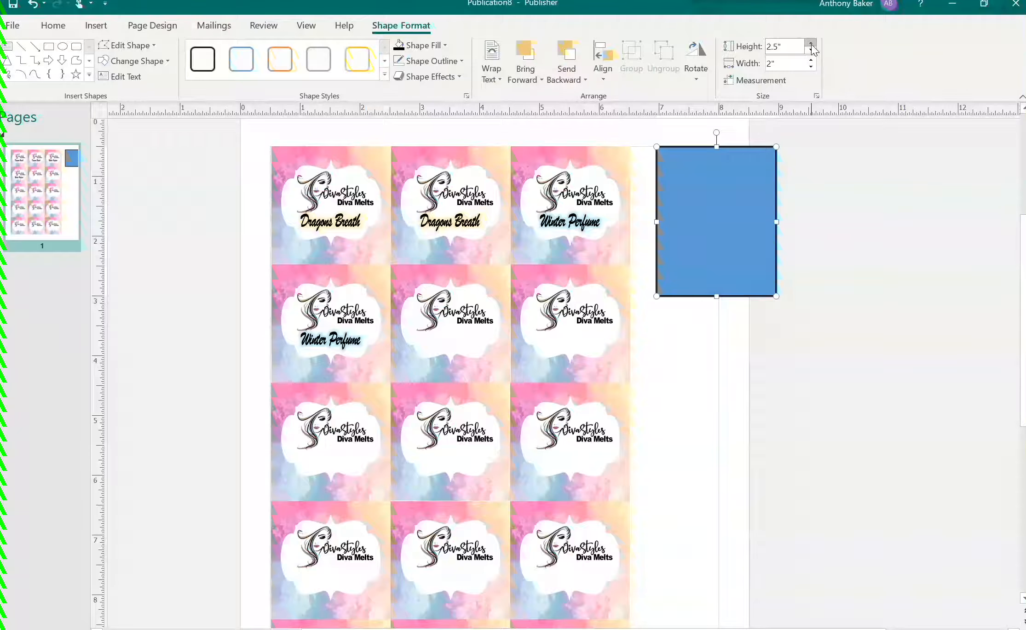
{"action": "left_click", "coordinate": [811, 44]}
{"action": "left_click", "coordinate": [811, 44]}
{"action": "left_click", "coordinate": [811, 44]}
{"action": "left_click", "coordinate": [810, 44]}
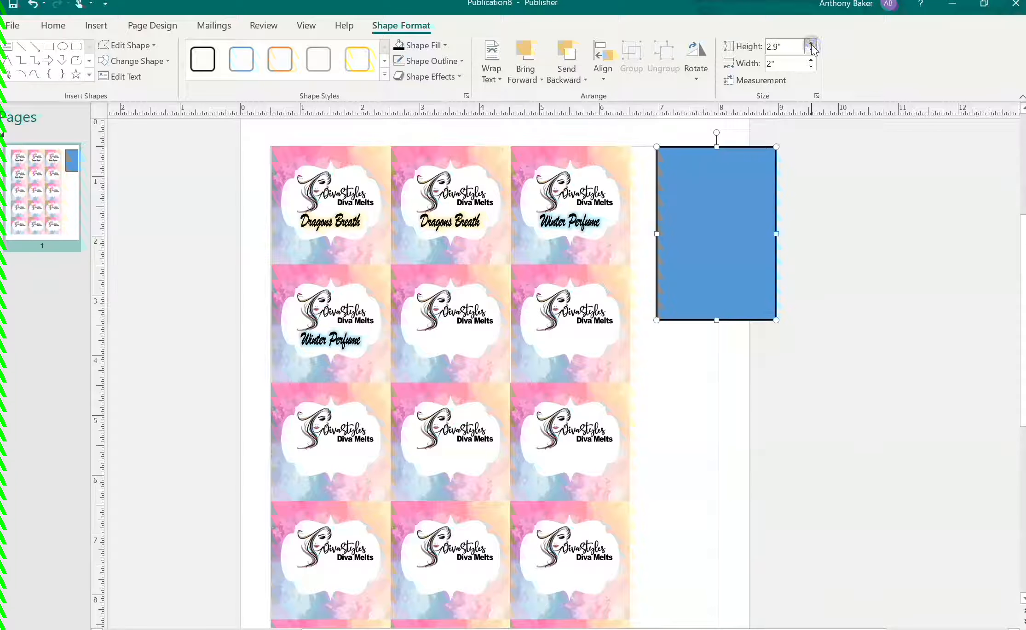
{"action": "left_click", "coordinate": [811, 45]}
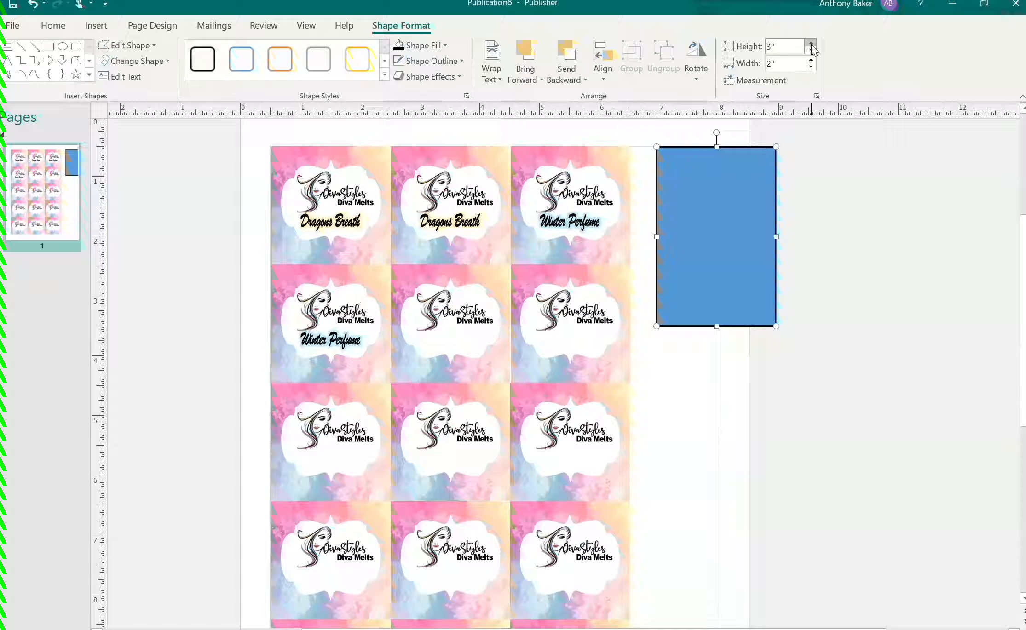
- Set the rectangle's height to 2.2 inches
{"action": "left_click", "coordinate": [812, 51]}
{"action": "left_click_drag", "start_coordinate": [815, 51], "coordinate": [815, 52]}
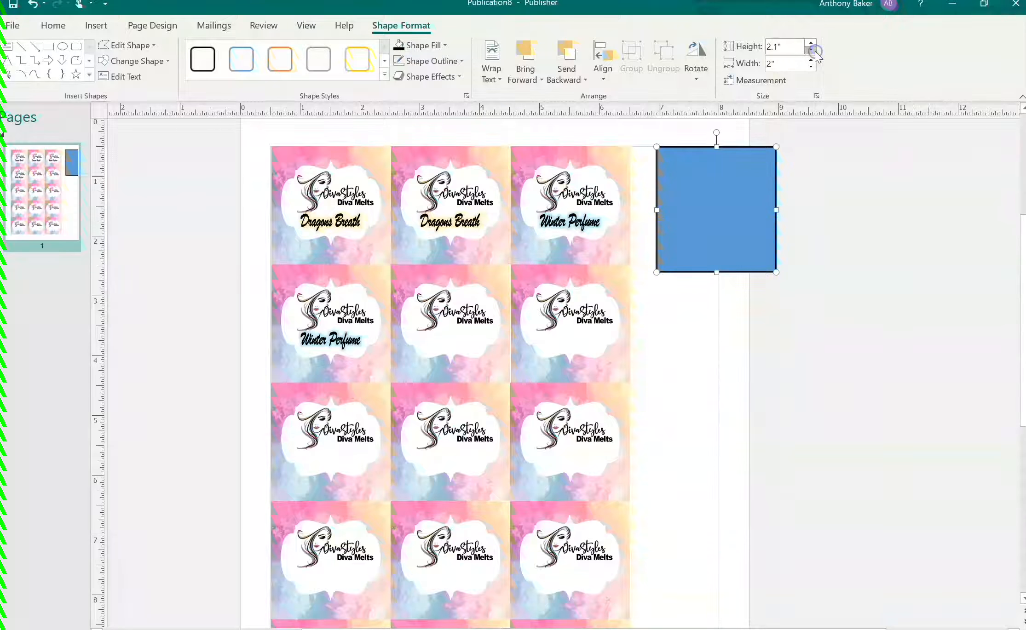
{"action": "left_click", "coordinate": [812, 44]}
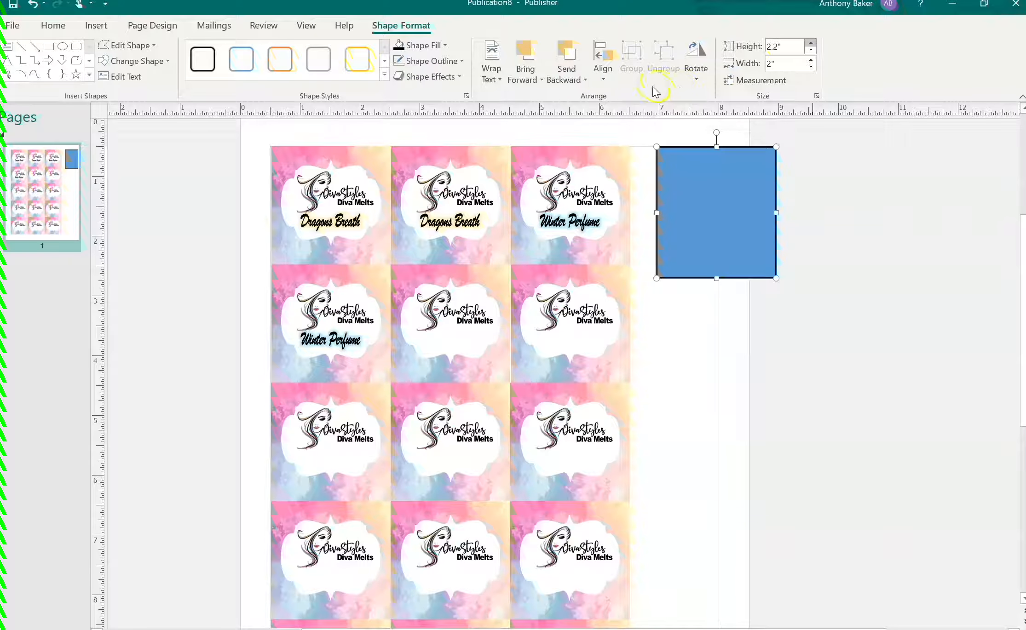
- Fill the rectangle with the braids8 picture from the Downloads folder
{"action": "left_click", "coordinate": [422, 50]}
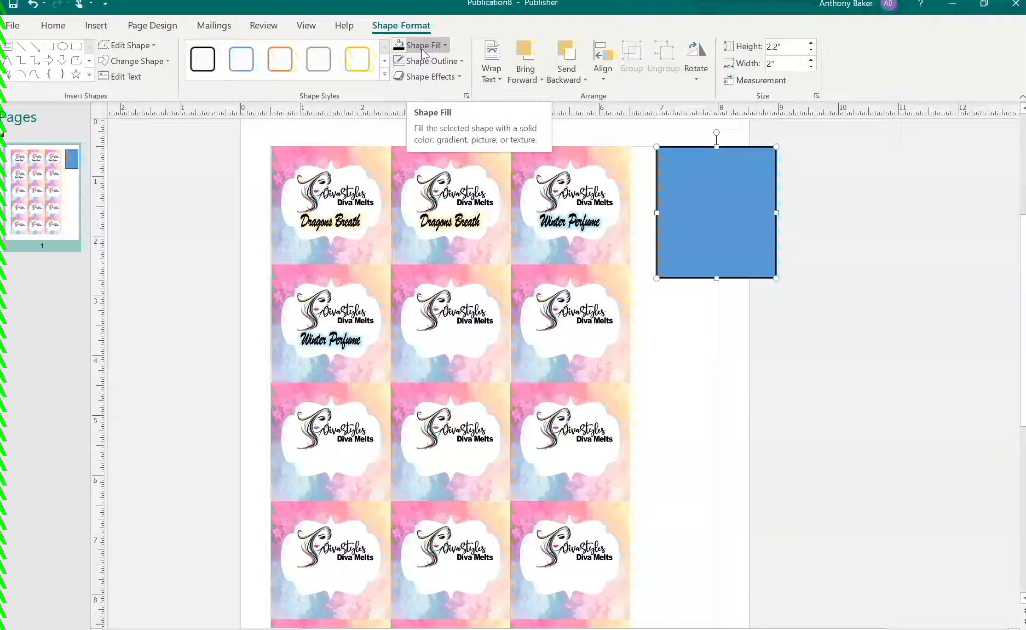
{"action": "left_click", "coordinate": [684, 158]}
{"action": "left_click", "coordinate": [422, 45]}
{"action": "left_click", "coordinate": [440, 279]}
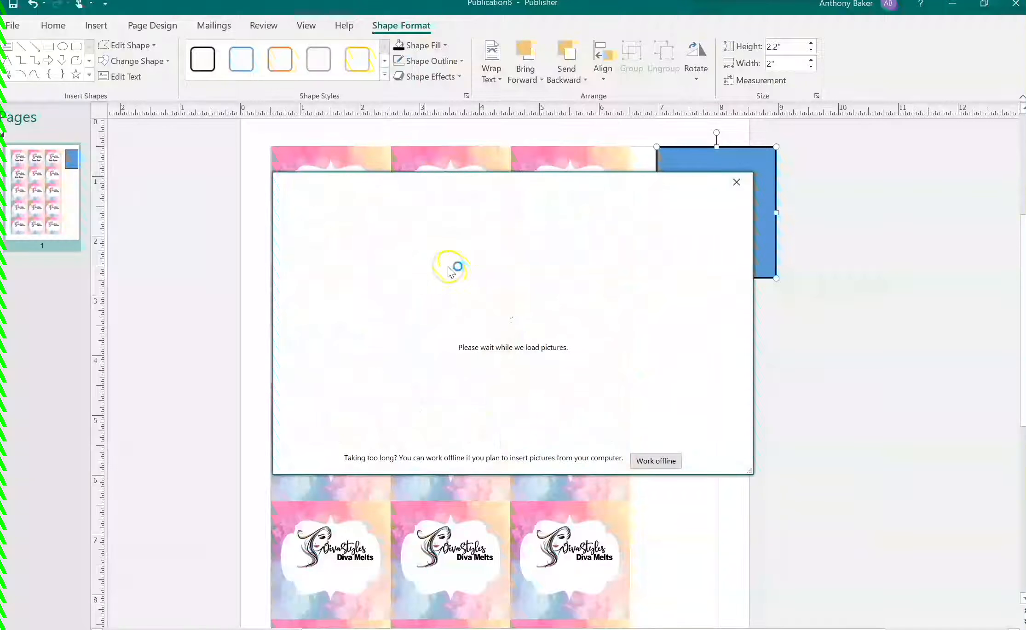
{"action": "left_click", "coordinate": [465, 252]}
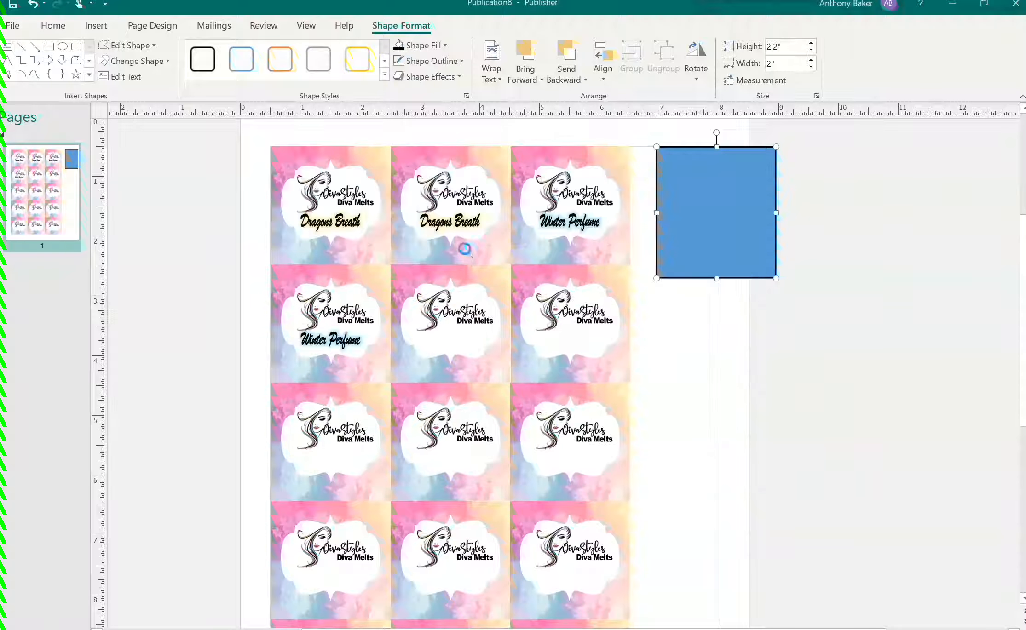
{"action": "left_click", "coordinate": [210, 192]}
{"action": "left_click_drag", "start_coordinate": [715, 81], "coordinate": [716, 97]}
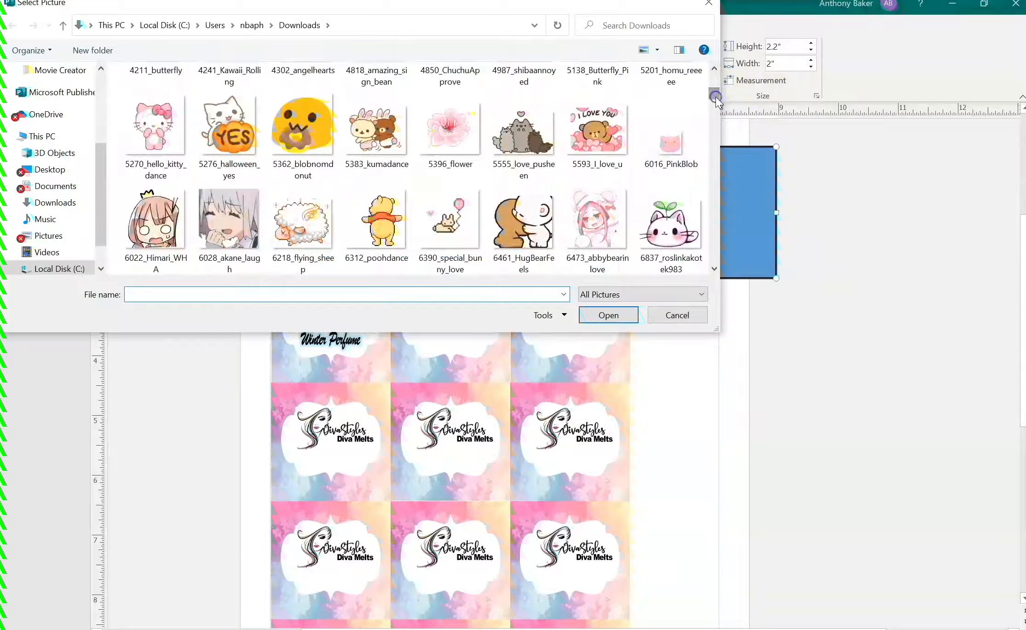
{"action": "left_click", "coordinate": [715, 269]}
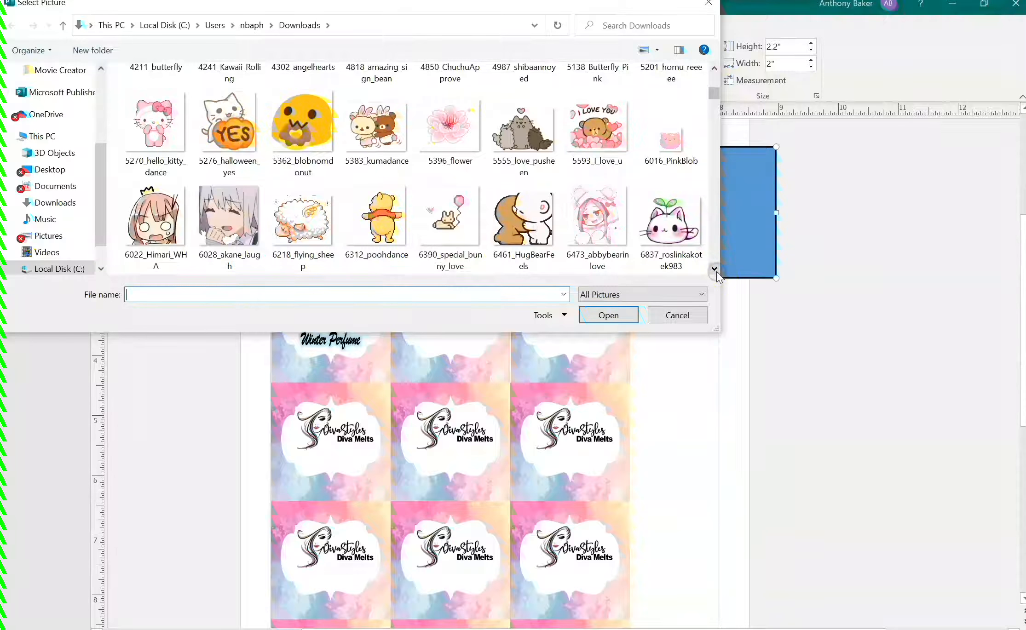
{"action": "left_click", "coordinate": [715, 270]}
{"action": "left_click", "coordinate": [716, 272]}
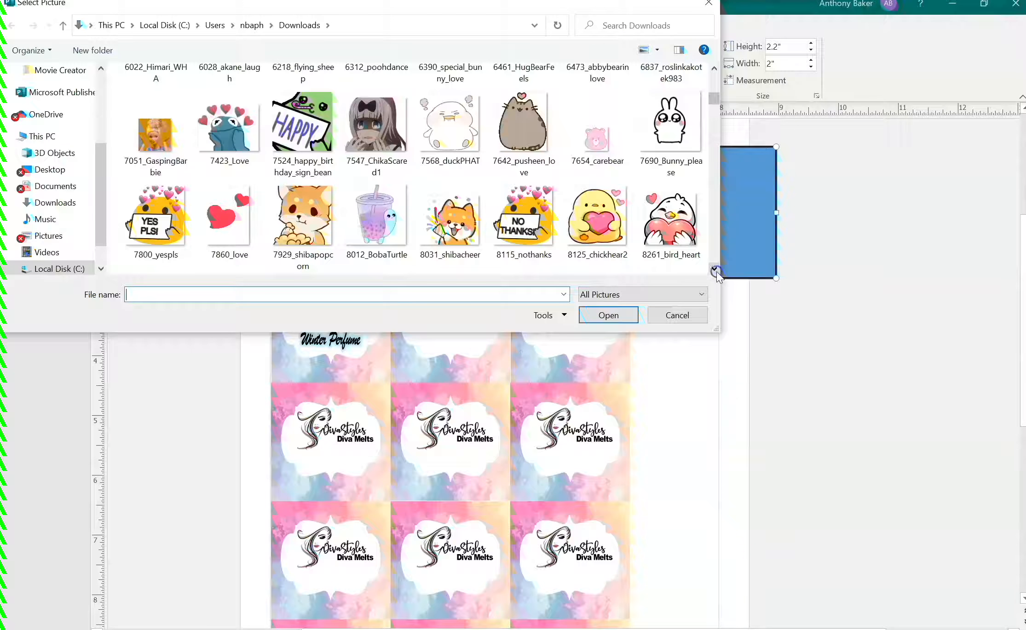
{"action": "left_click", "coordinate": [717, 271]}
{"action": "left_click", "coordinate": [716, 272]}
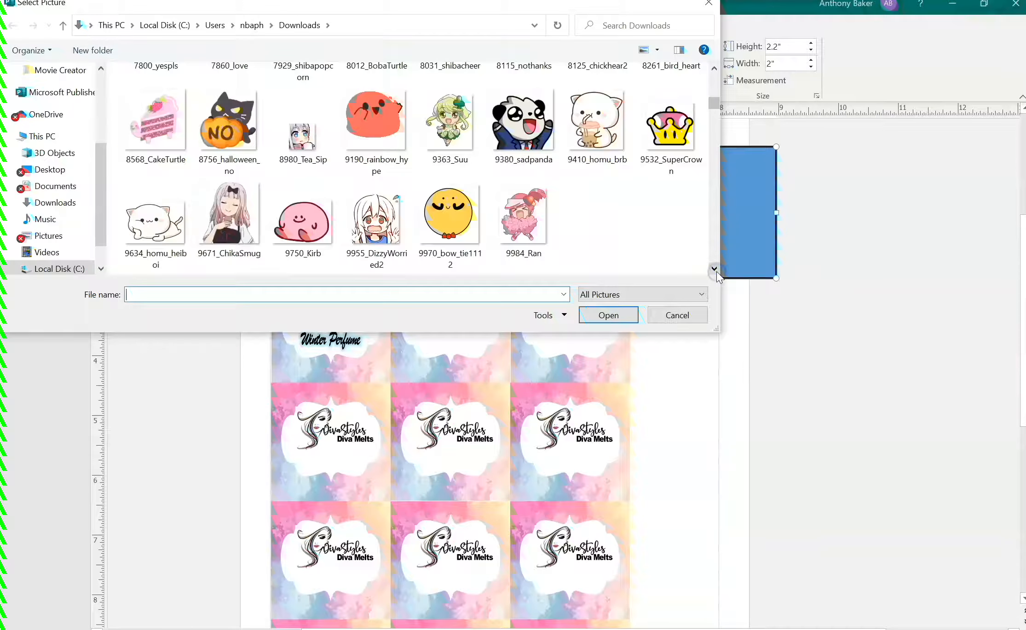
{"action": "left_click", "coordinate": [717, 272]}
{"action": "left_click", "coordinate": [717, 272]}
{"action": "left_click", "coordinate": [716, 272]}
{"action": "left_click", "coordinate": [716, 272]}
{"action": "left_click", "coordinate": [716, 272]}
{"action": "left_click", "coordinate": [716, 271]}
{"action": "left_click", "coordinate": [716, 272]}
{"action": "left_click", "coordinate": [657, 221]}
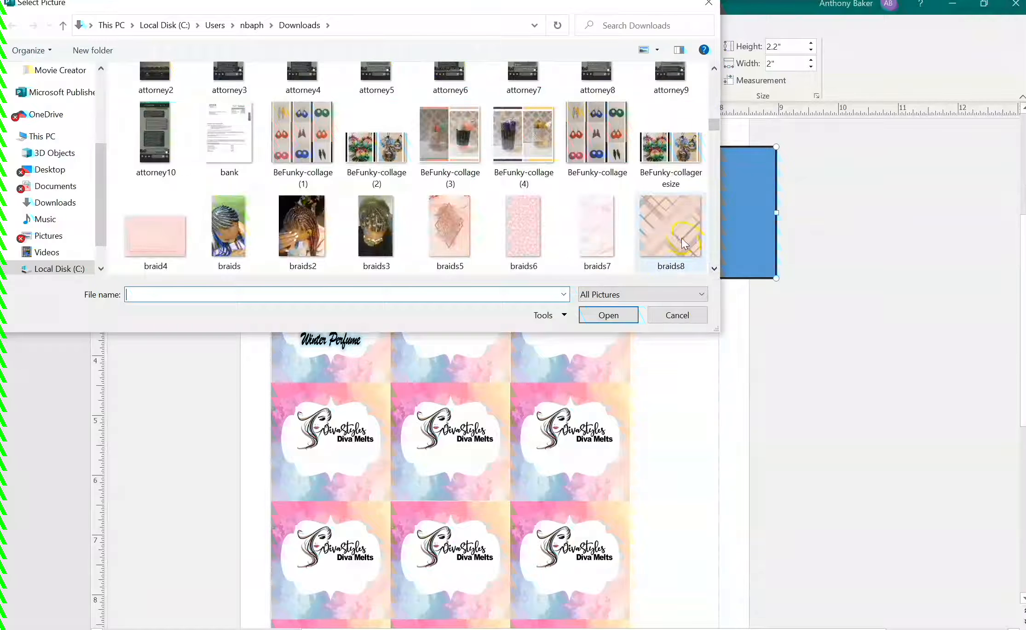
{"action": "left_click", "coordinate": [597, 315]}
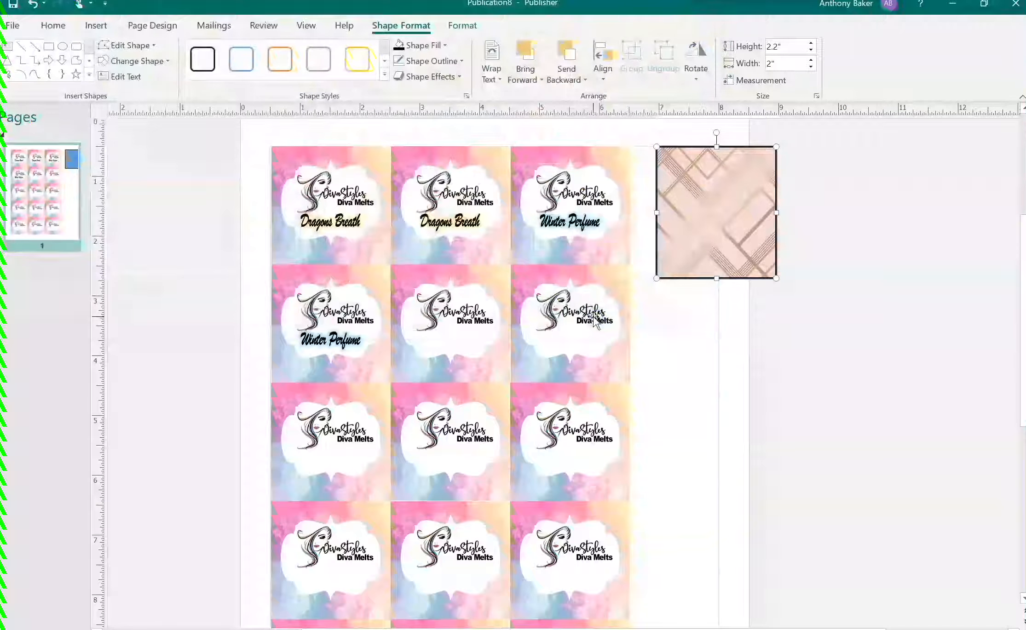
- Remove the rectangle's outline and apply a higher-contrast correction preset to its picture fill
{"action": "left_click", "coordinate": [430, 60]}
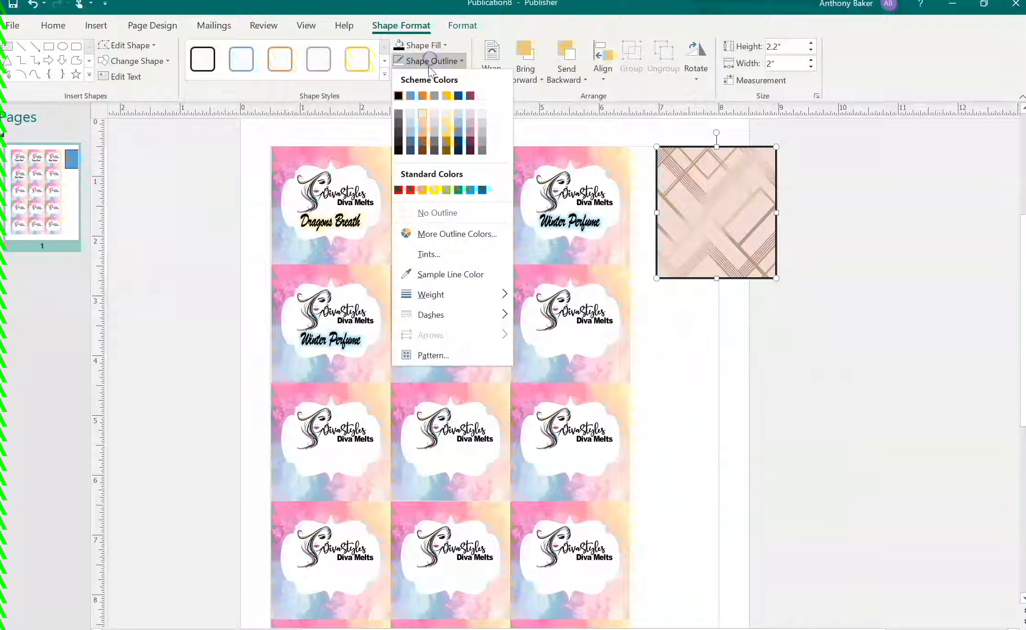
{"action": "left_click", "coordinate": [440, 213]}
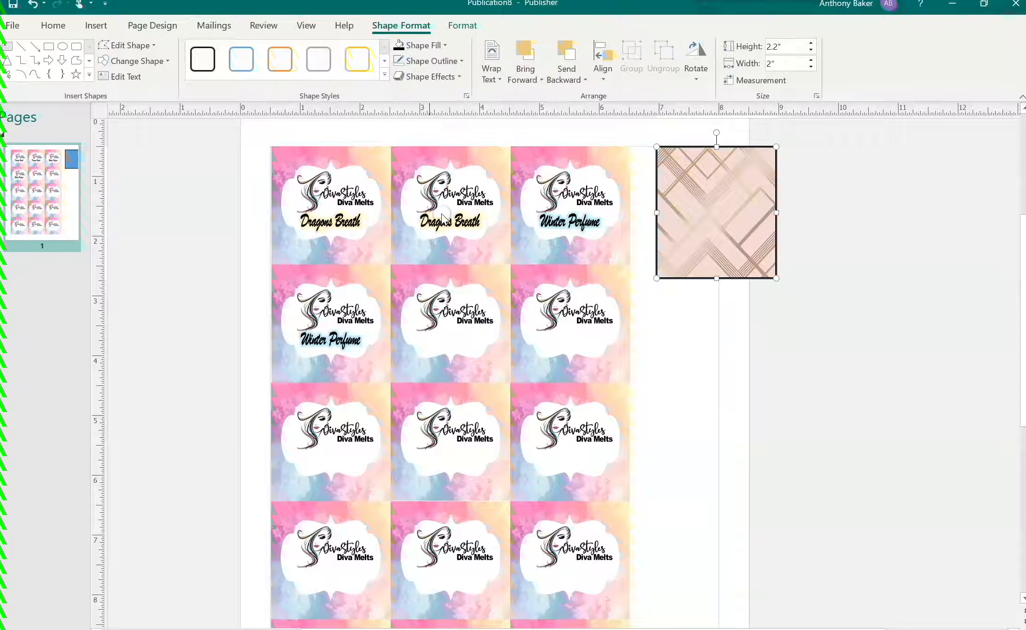
{"action": "left_click", "coordinate": [463, 25]}
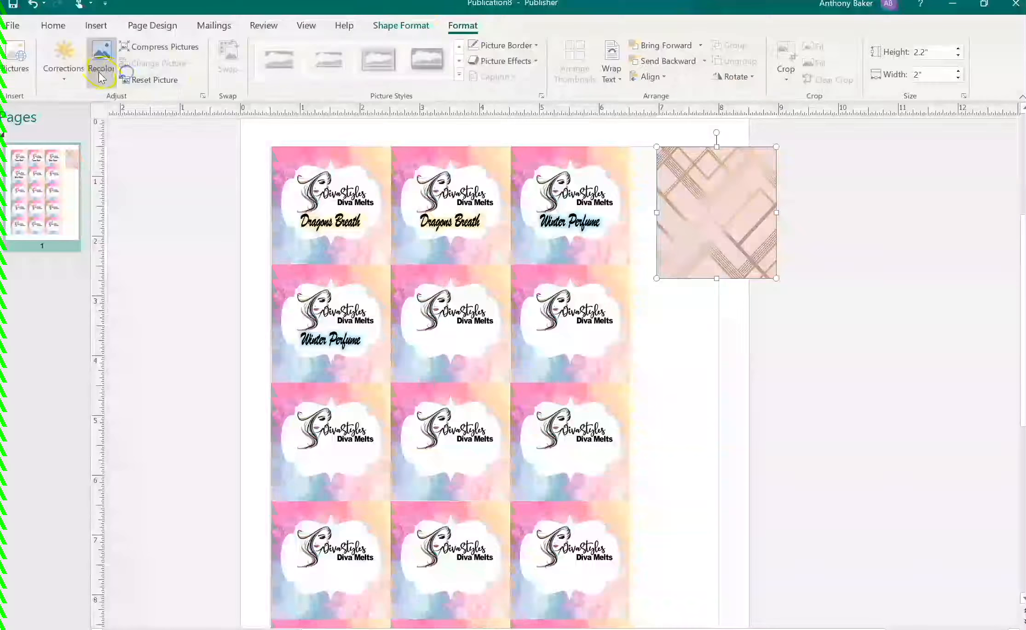
{"action": "left_click", "coordinate": [69, 62]}
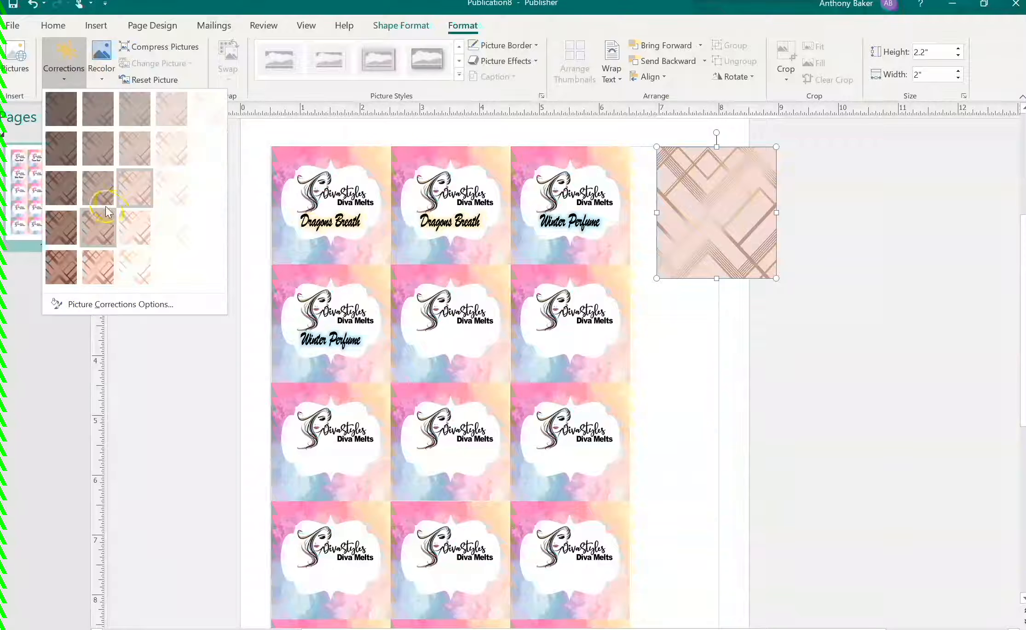
{"action": "left_click", "coordinate": [129, 230]}
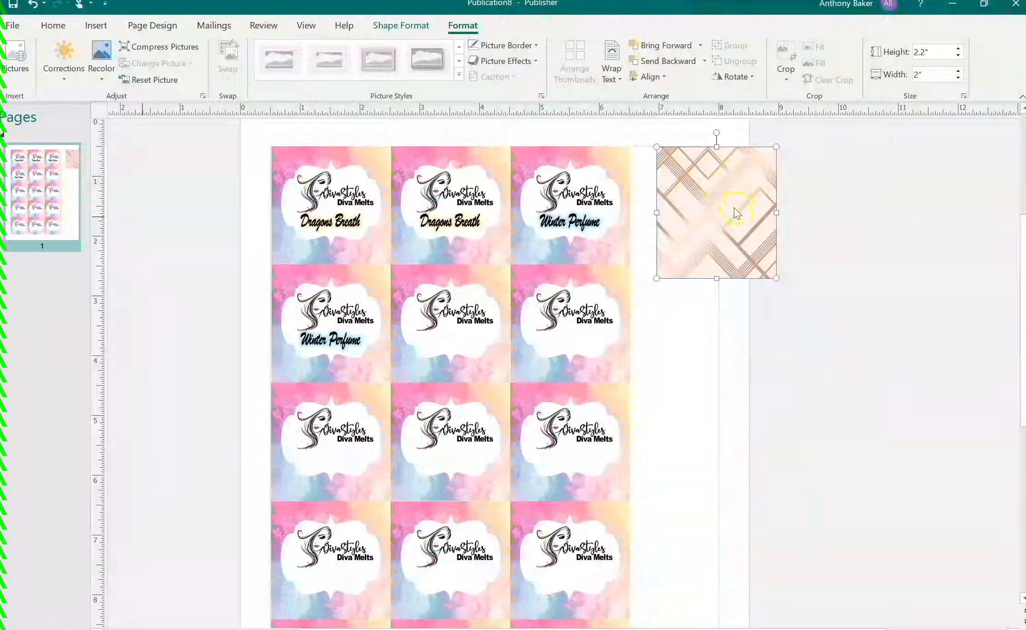
{"action": "left_click", "coordinate": [716, 331]}
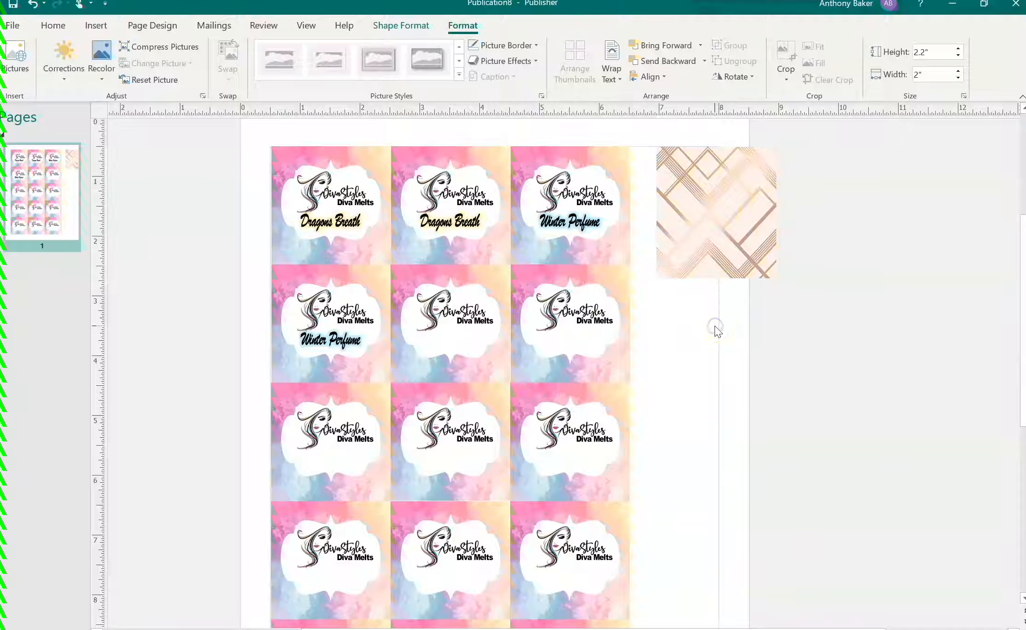
- Insert a plain WordArt object with the text DivaStyles
{"action": "left_click", "coordinate": [99, 27]}
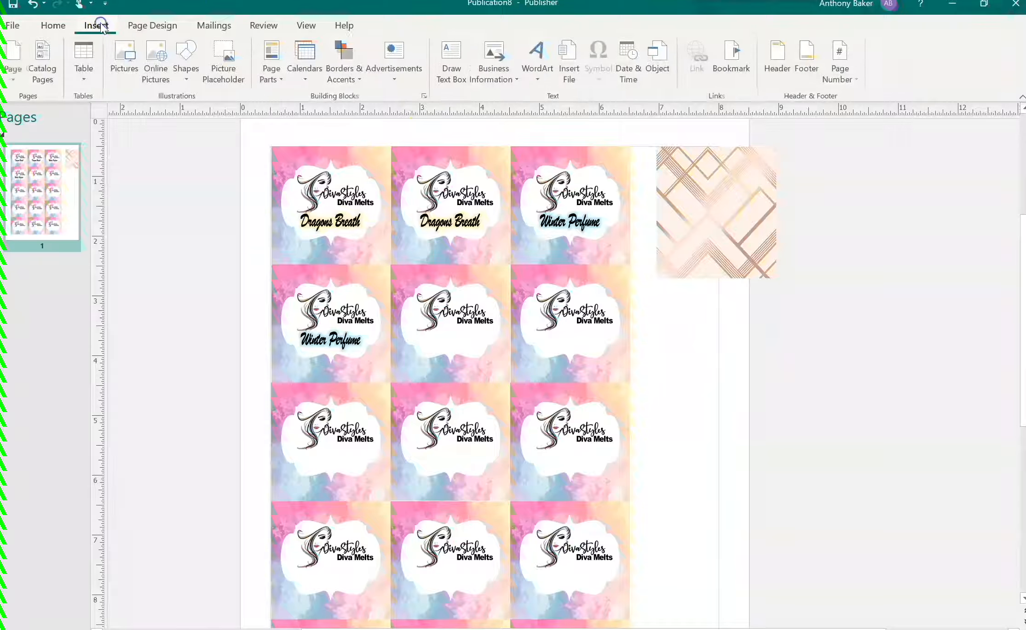
{"action": "left_click", "coordinate": [539, 63]}
{"action": "left_click", "coordinate": [654, 236]}
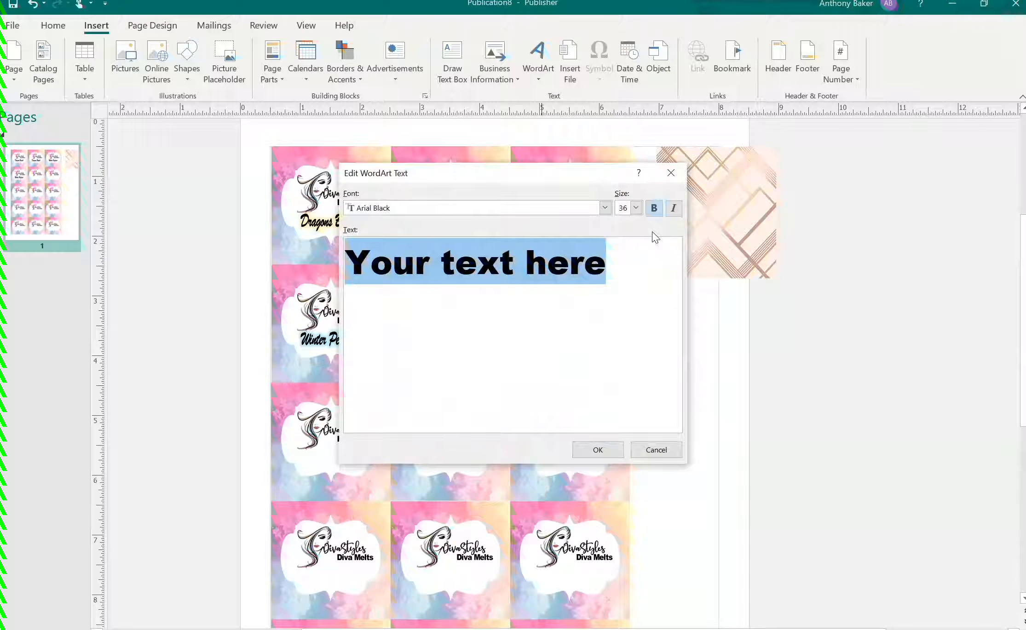
{"action": "type", "text": "DivaStyles"}
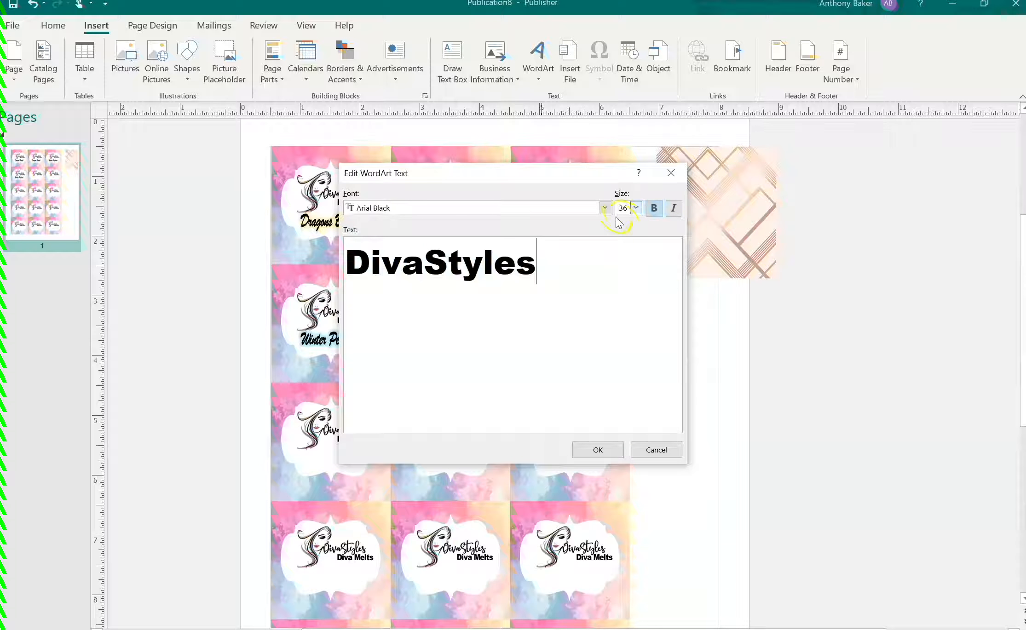
- Set the font of the DivaStyles WordArt text to Brush Script MT
{"action": "left_click", "coordinate": [605, 207]}
{"action": "scroll", "coordinate": [607, 269], "scroll_direction": "down", "scroll_amount": 15}
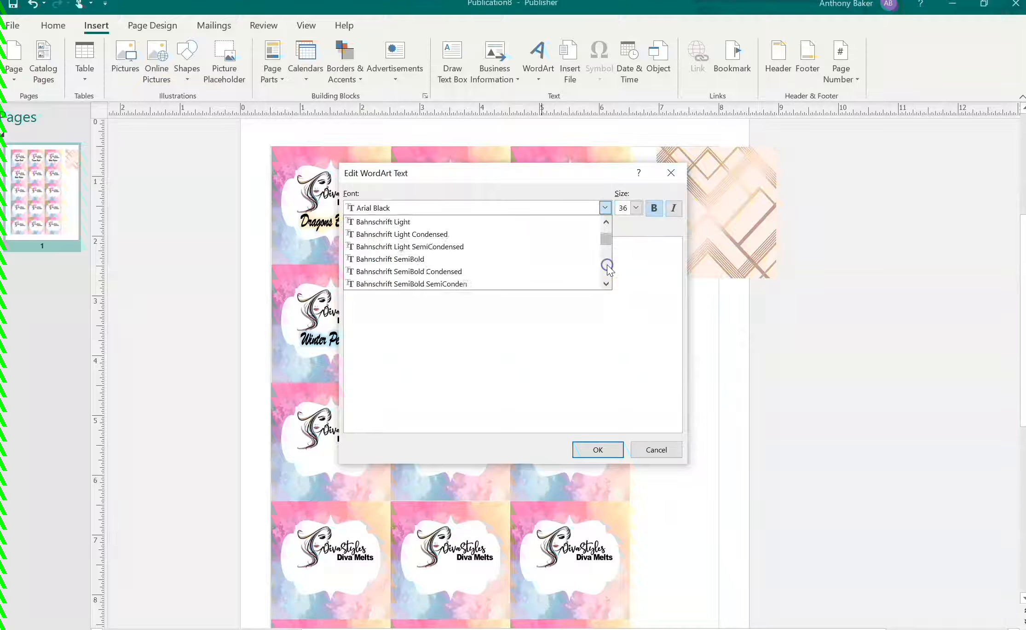
{"action": "left_click", "coordinate": [607, 267]}
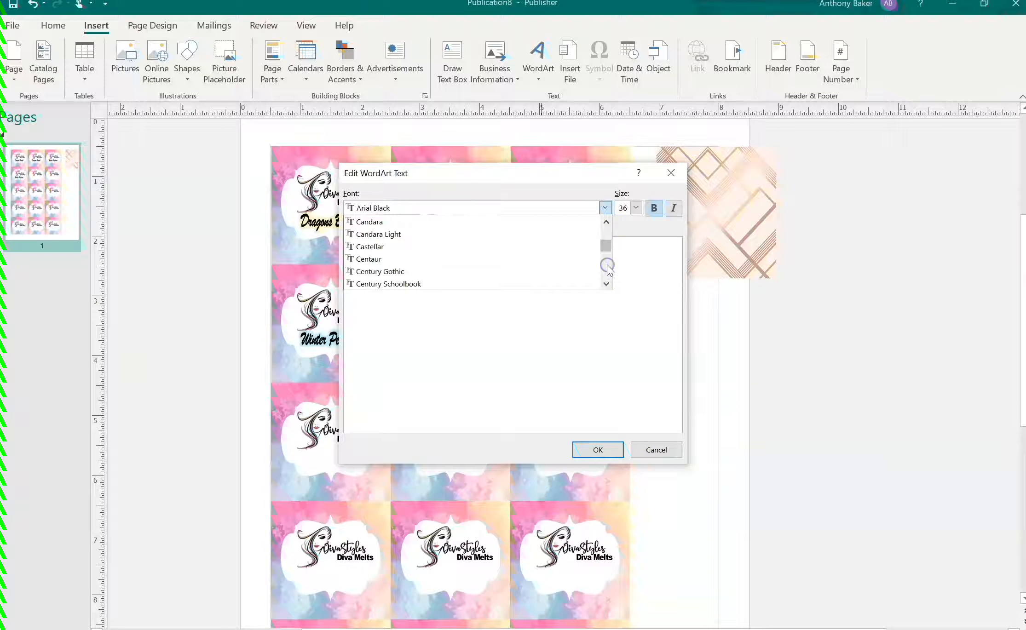
{"action": "left_click", "coordinate": [606, 230]}
{"action": "left_click", "coordinate": [605, 225]}
{"action": "left_click", "coordinate": [606, 225]}
{"action": "left_click", "coordinate": [605, 225]}
{"action": "left_click", "coordinate": [606, 226]}
{"action": "left_click", "coordinate": [606, 225]}
{"action": "left_click", "coordinate": [540, 259]}
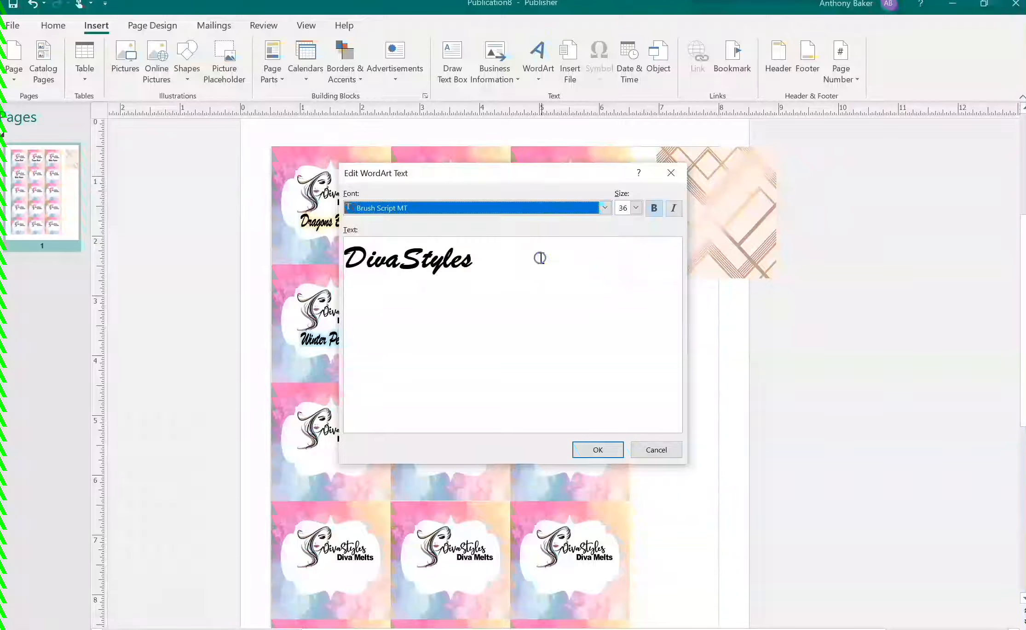
- Place the DivaStyles WordArt over the patterned label and resize it to 0.4" high by 1.4" wide
{"action": "left_click", "coordinate": [577, 456]}
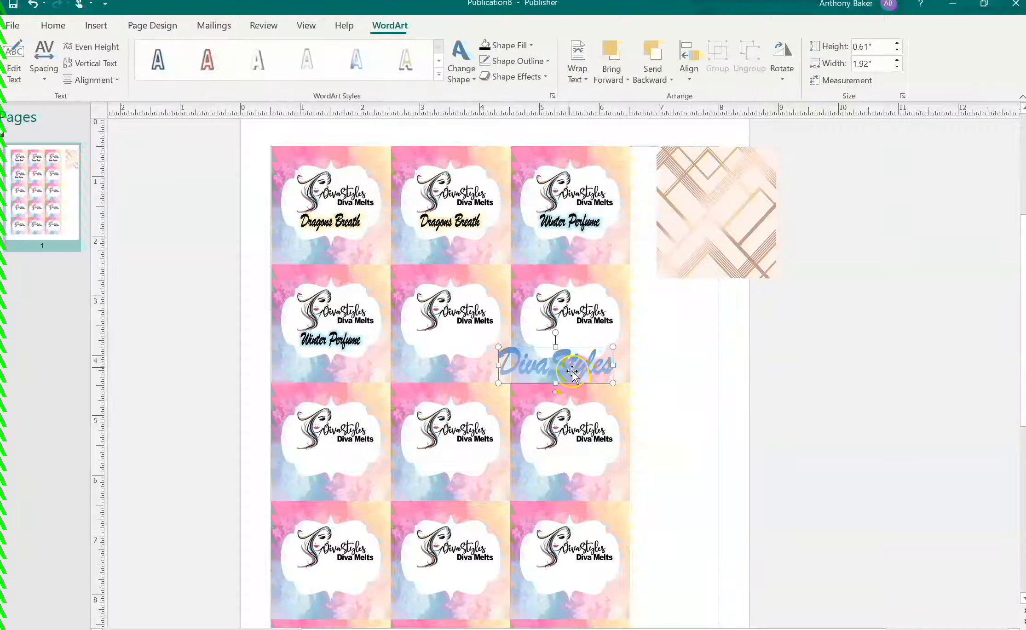
{"action": "left_click_drag", "start_coordinate": [597, 348], "coordinate": [745, 193]}
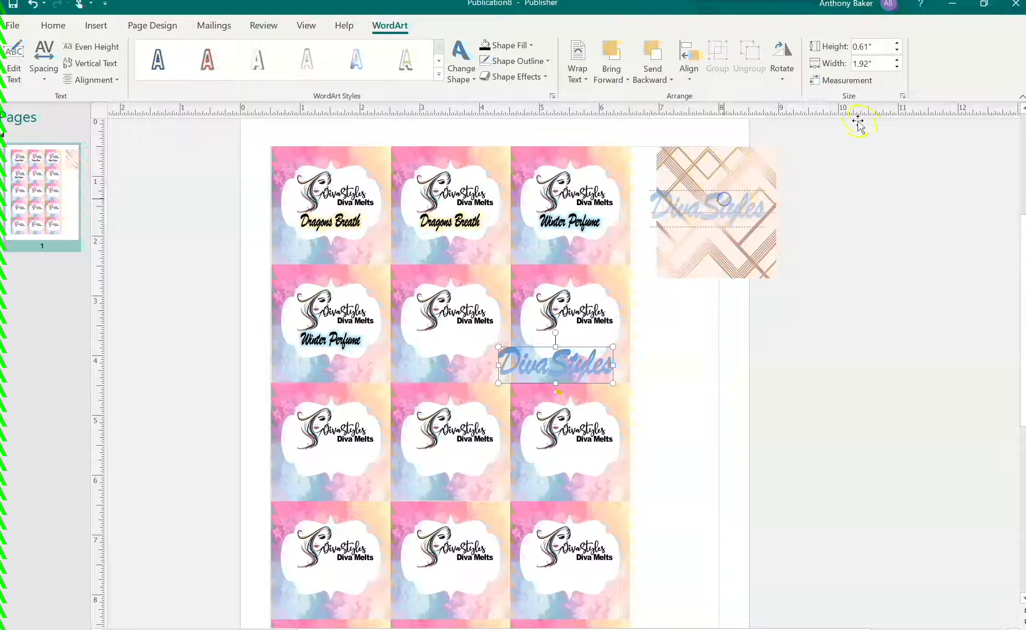
{"action": "left_click", "coordinate": [897, 67]}
{"action": "left_click", "coordinate": [896, 67]}
{"action": "left_click", "coordinate": [897, 67]}
{"action": "left_click", "coordinate": [897, 49]}
{"action": "left_click", "coordinate": [896, 49]}
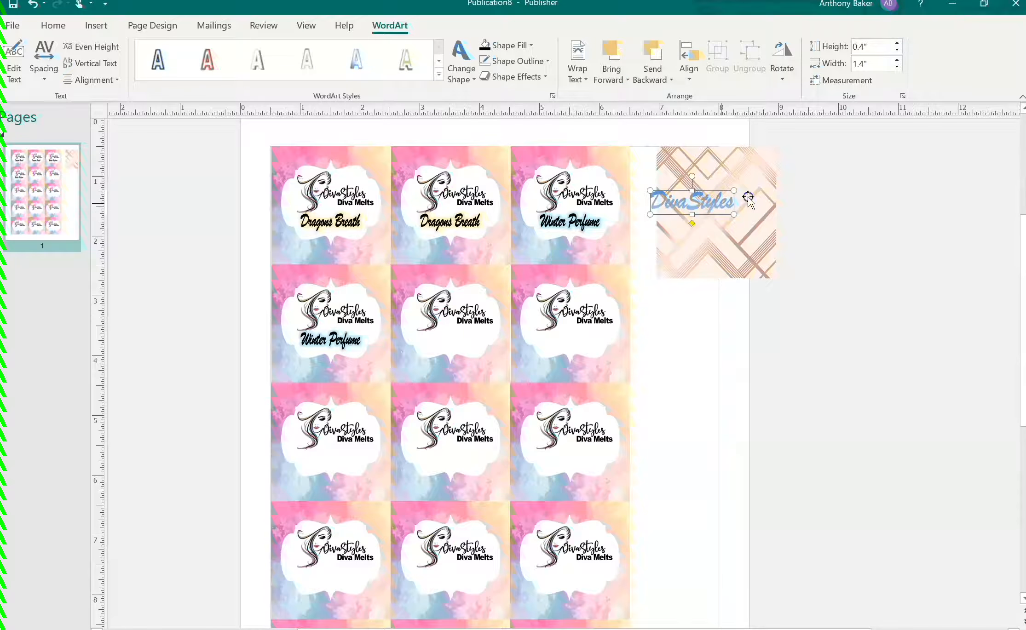
- Reposition the DivaStyles WordArt so it is centered horizontally on the patterned label, slightly above its middle
{"action": "left_click_drag", "start_coordinate": [676, 203], "coordinate": [706, 209]}
{"action": "key", "text": "Left"}
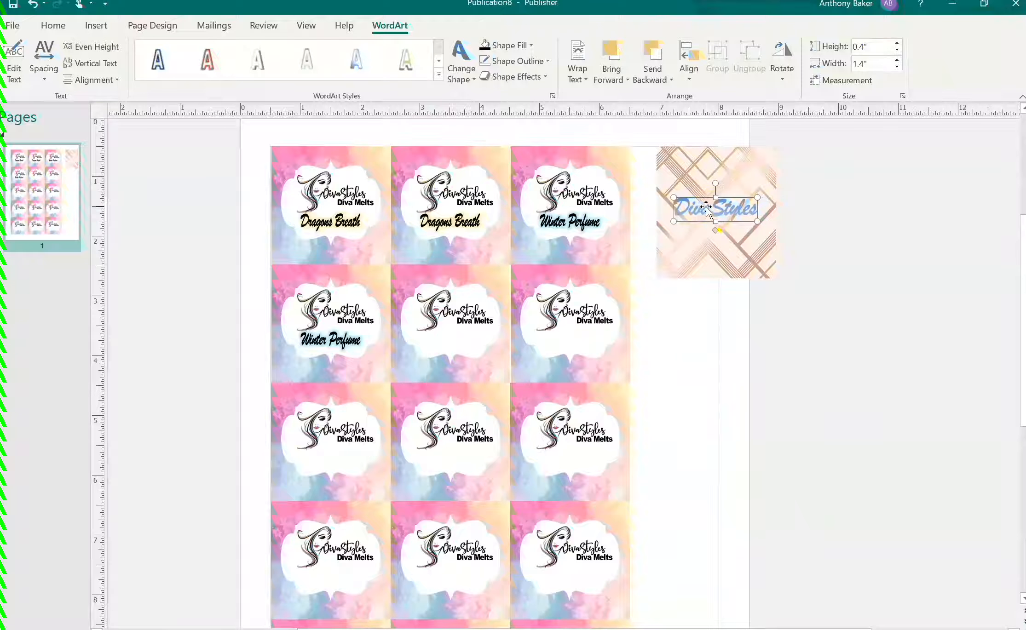
{"action": "left_click_drag", "start_coordinate": [706, 209], "coordinate": [704, 206]}
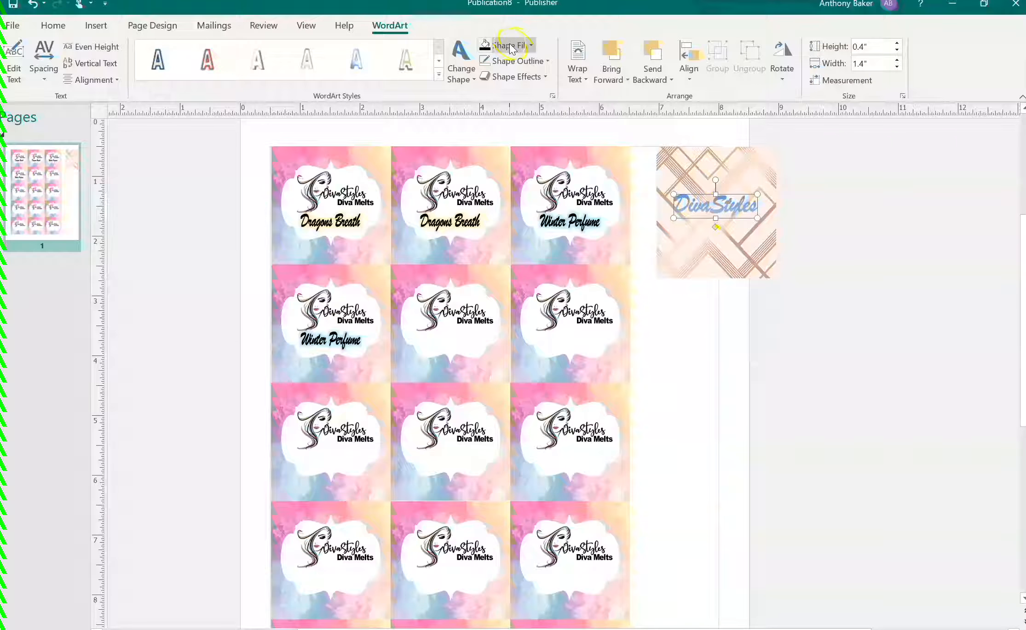
- Set the fill color of the DivaStyles WordArt to black and deselect it
{"action": "left_click", "coordinate": [506, 45]}
{"action": "left_click", "coordinate": [486, 79]}
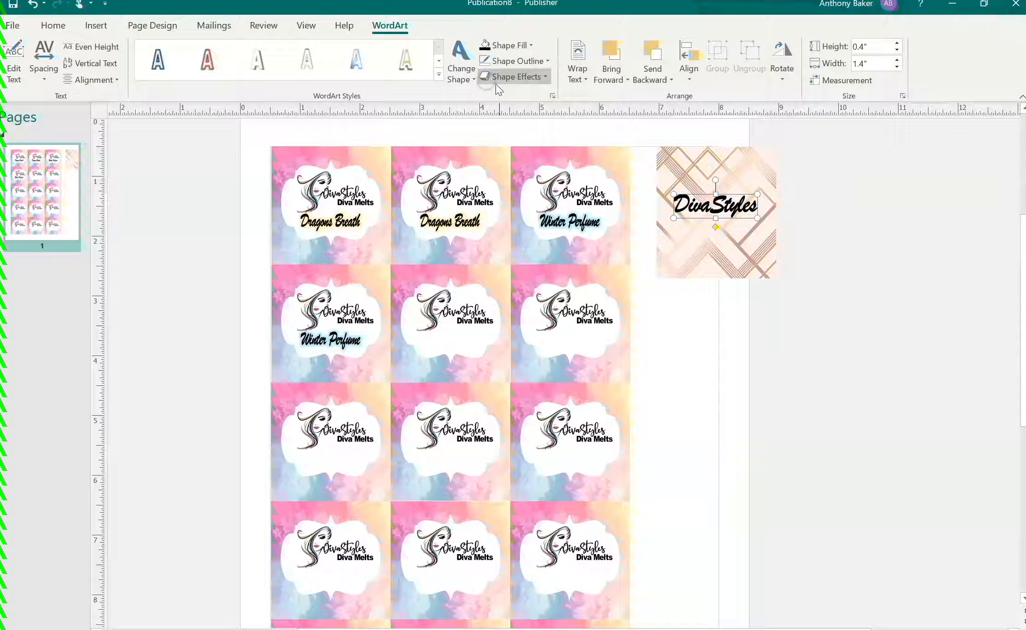
{"action": "left_click", "coordinate": [546, 61]}
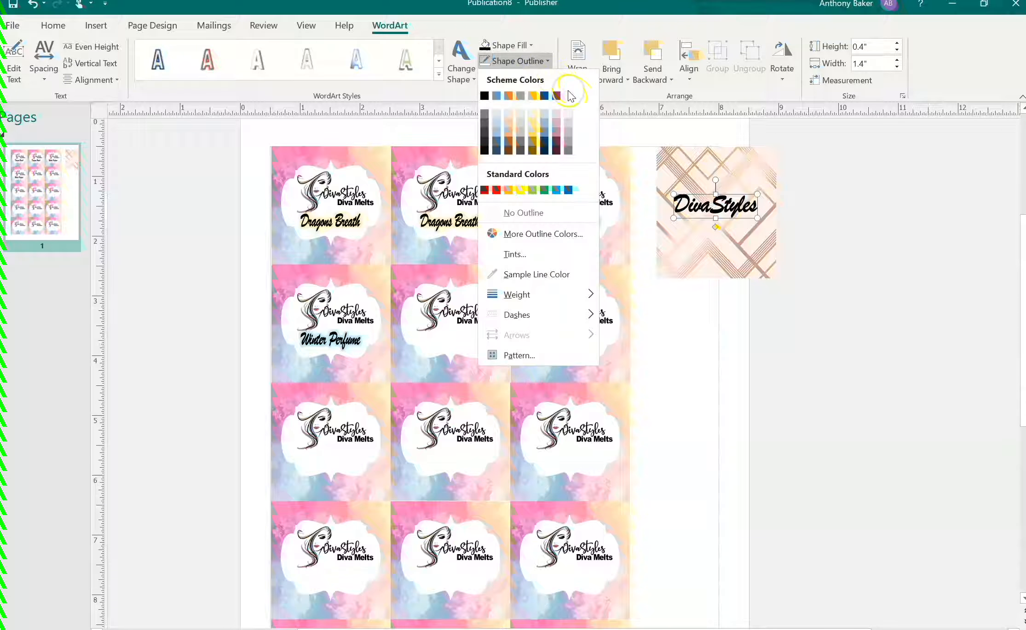
{"action": "left_click", "coordinate": [708, 325]}
{"action": "left_click", "coordinate": [709, 324]}
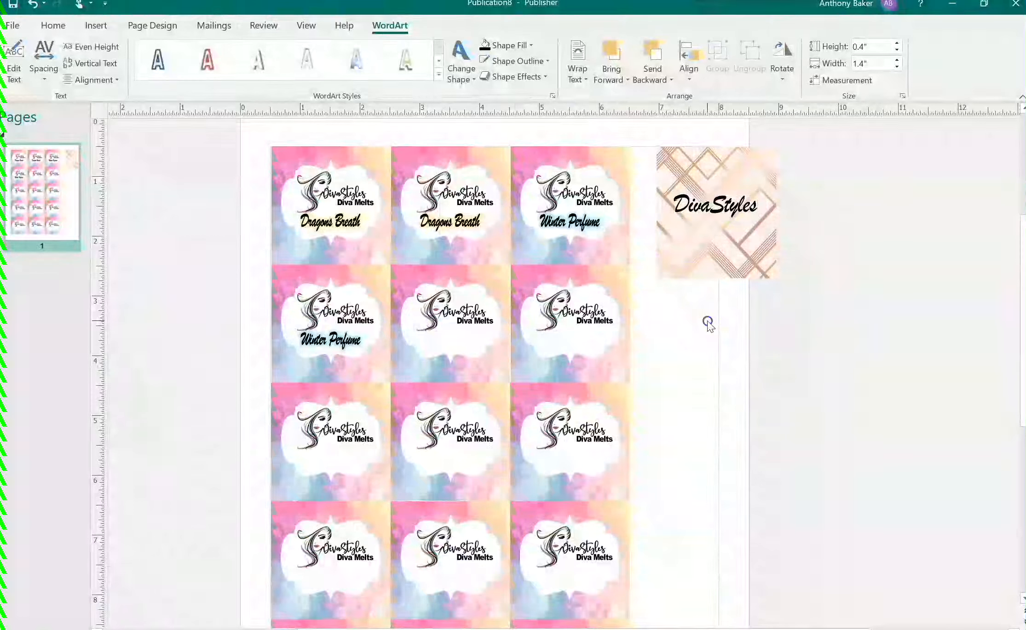